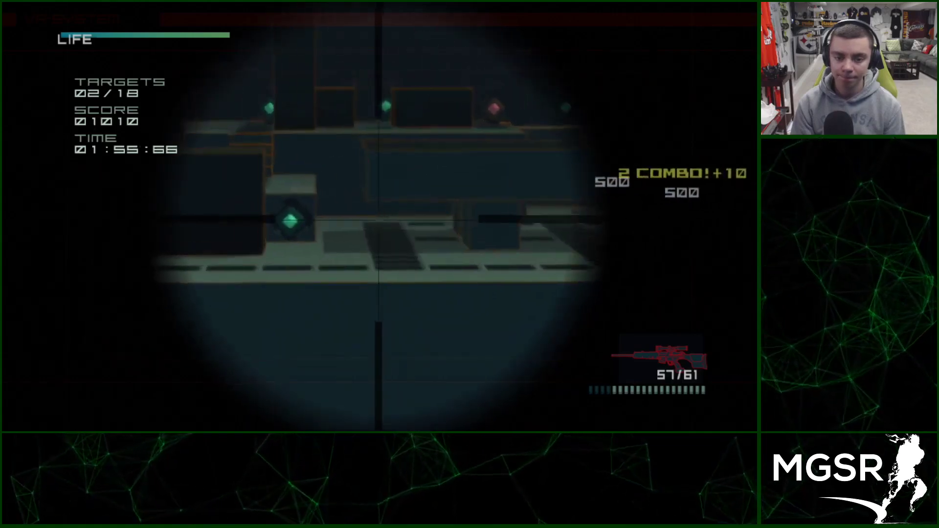
key(Return)
key(Return)
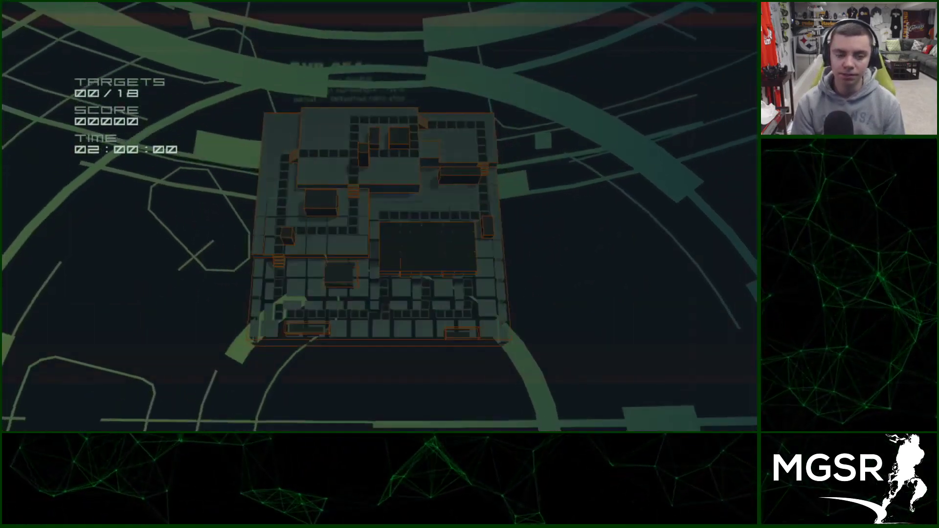
key(F1)
key(F2)
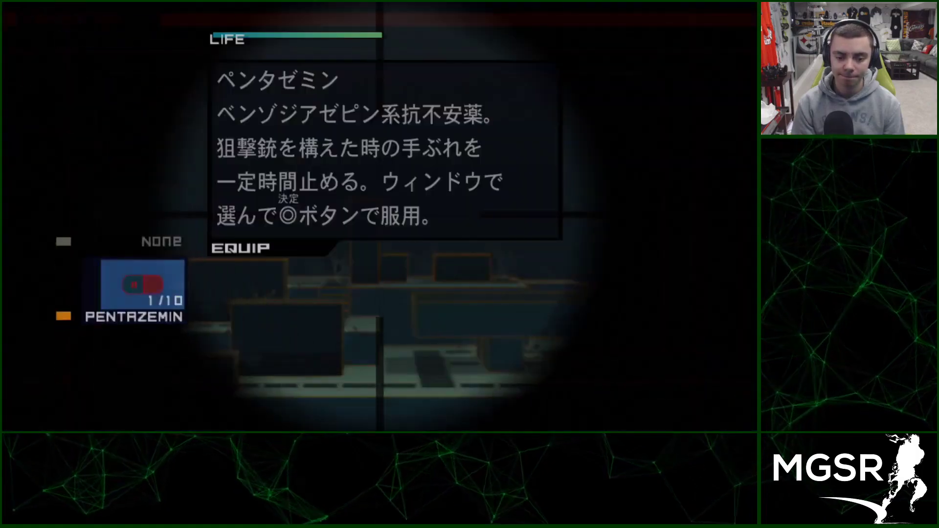
key(F2)
key(Return)
key(Down)
key(Return)
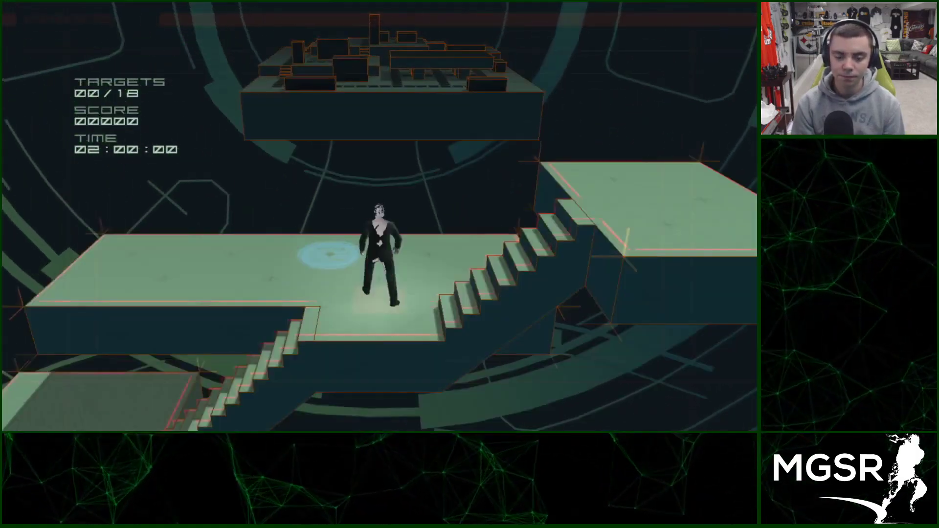
key(F2)
key(F2)
key(F1)
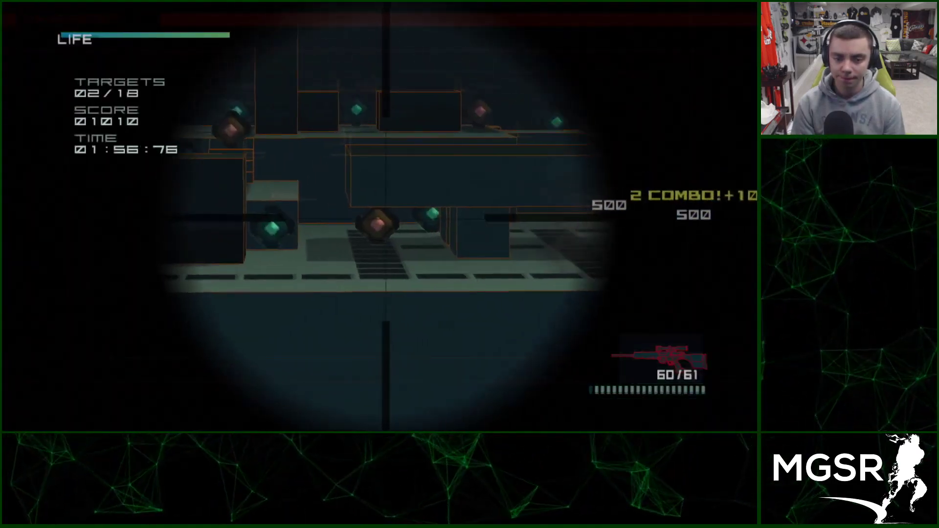
key(space)
key(space)
key(space)
key(Left)
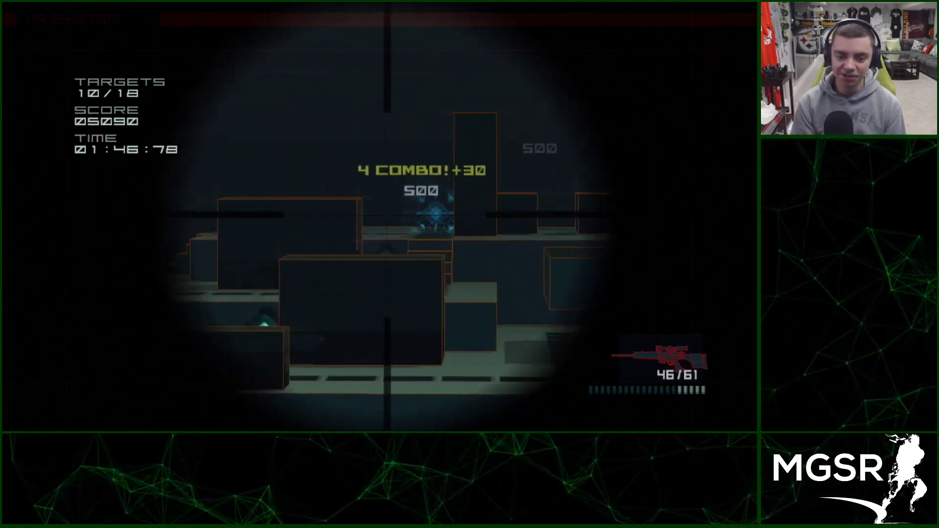
key(Left)
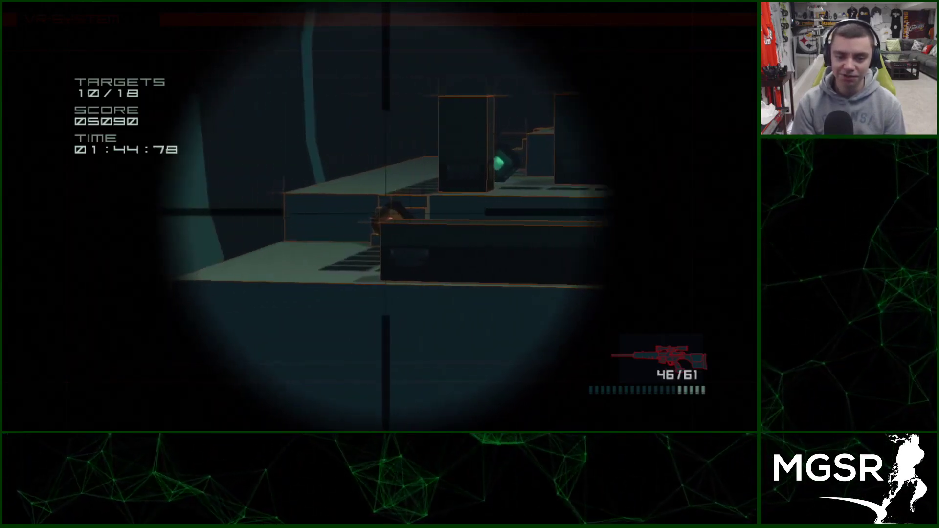
key(Up)
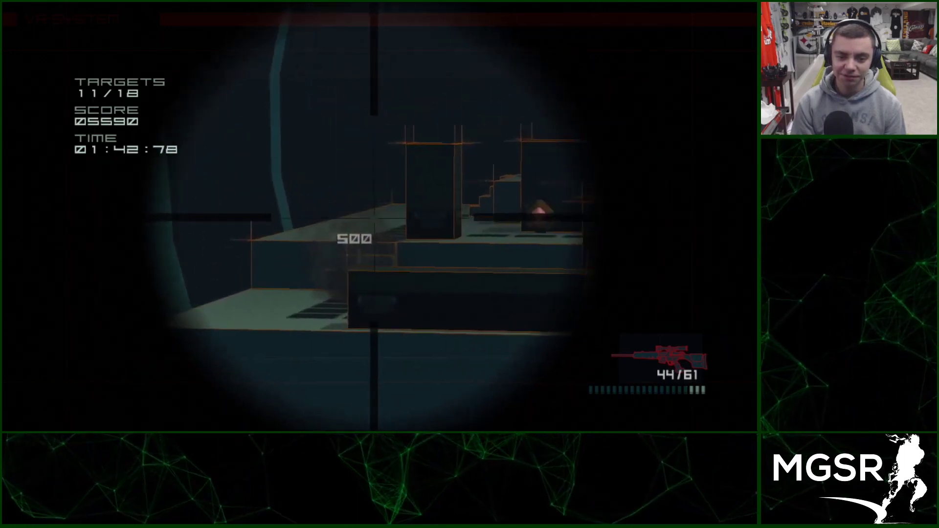
key(Left)
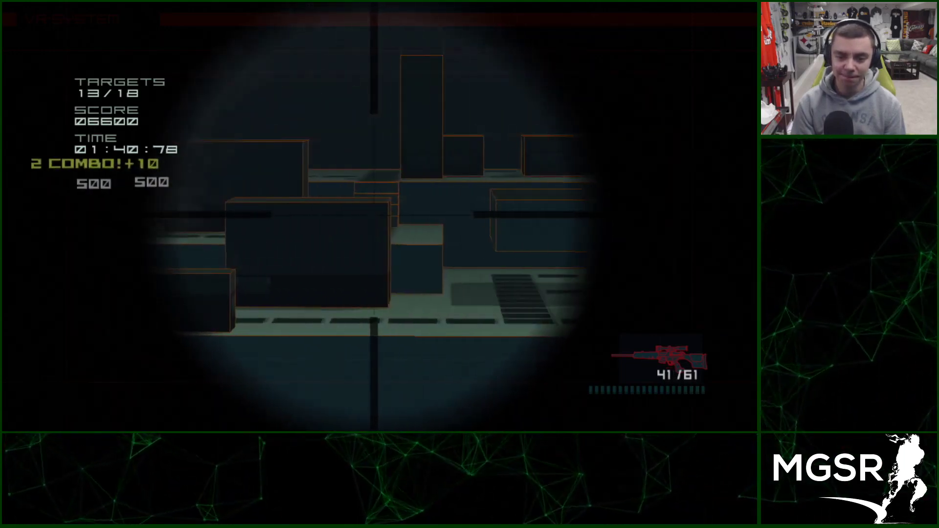
key(Right)
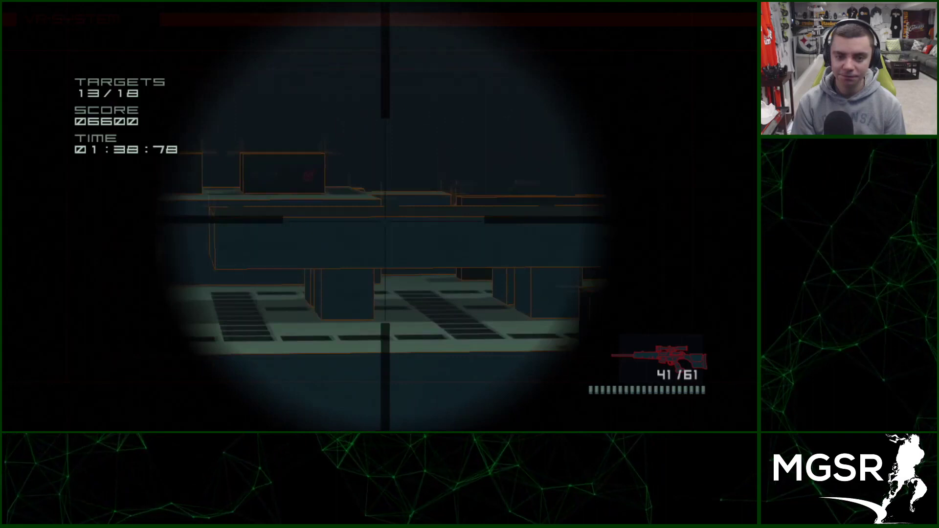
key(Up)
click(394, 222)
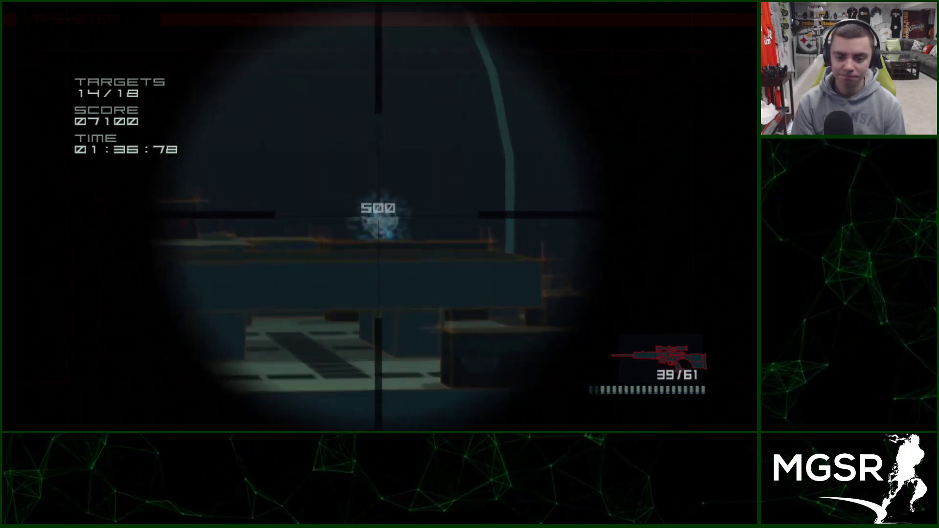
key(Up)
click(378, 215)
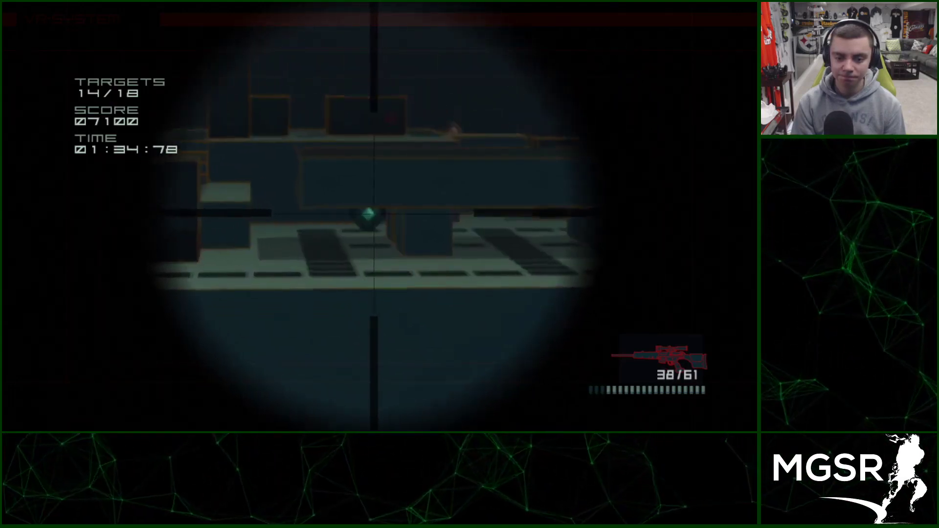
click(389, 215)
key(Up)
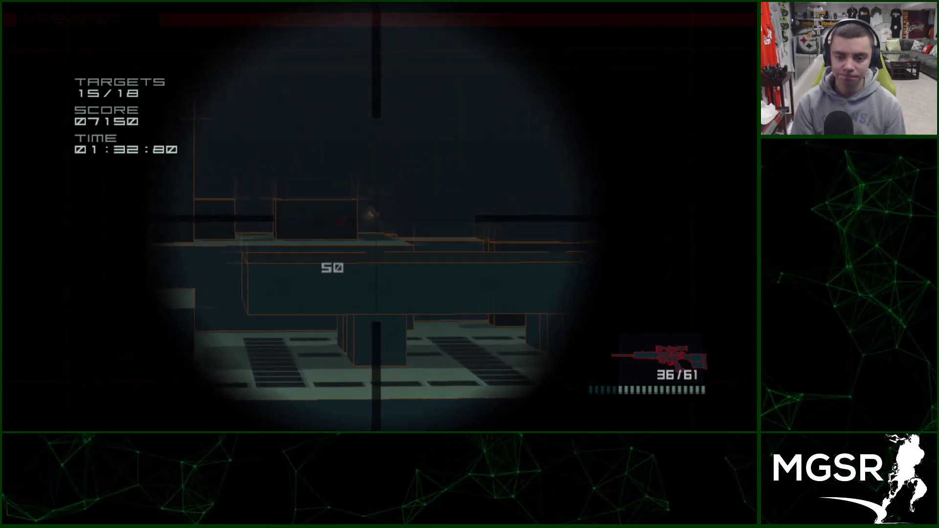
click(380, 221)
key(Left)
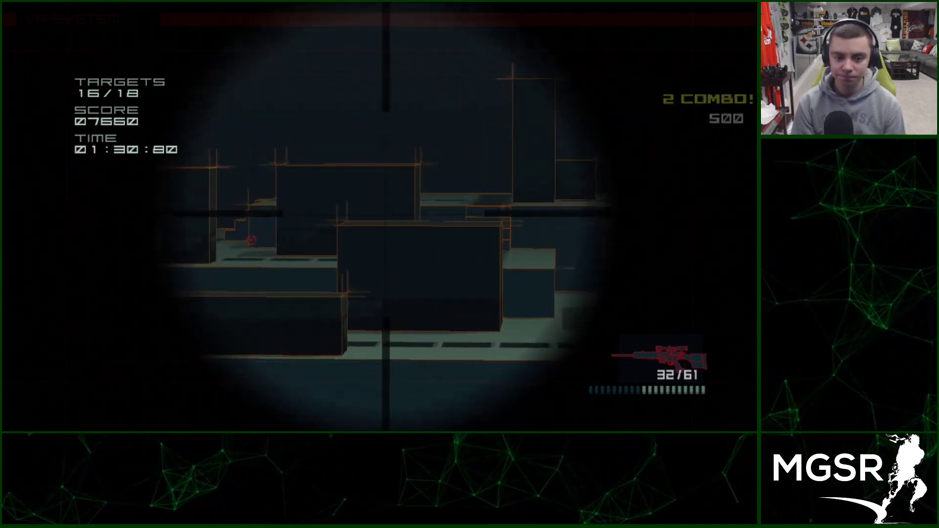
key(Right)
click(377, 214)
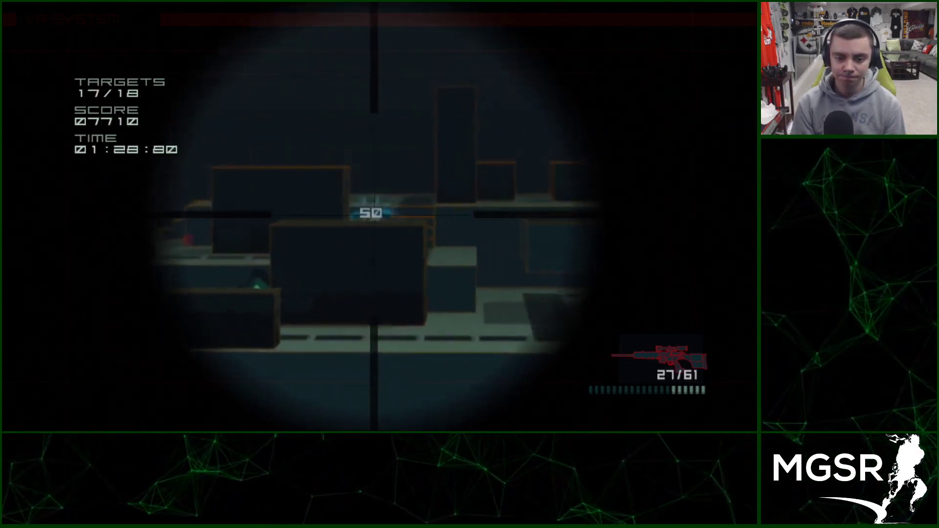
key(Left)
click(378, 215)
click(377, 214)
key(Right)
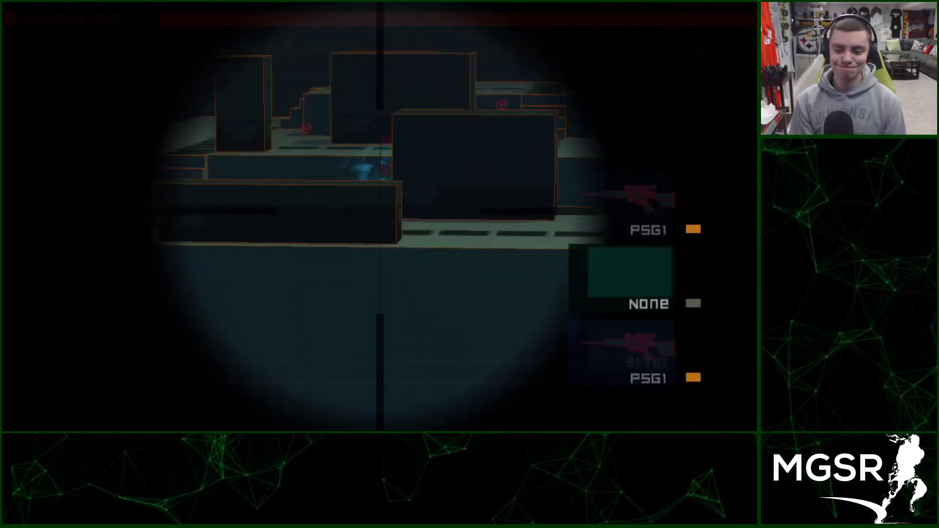
key(Return)
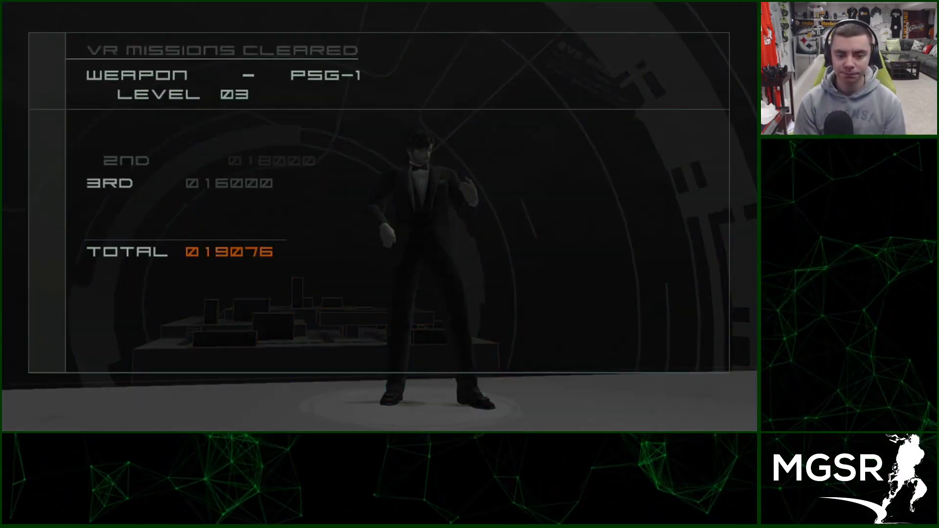
key(Return)
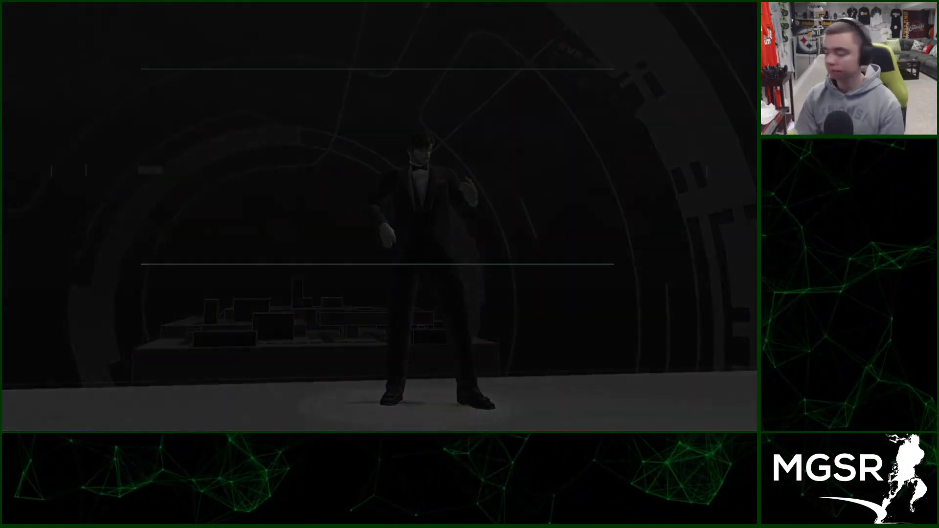